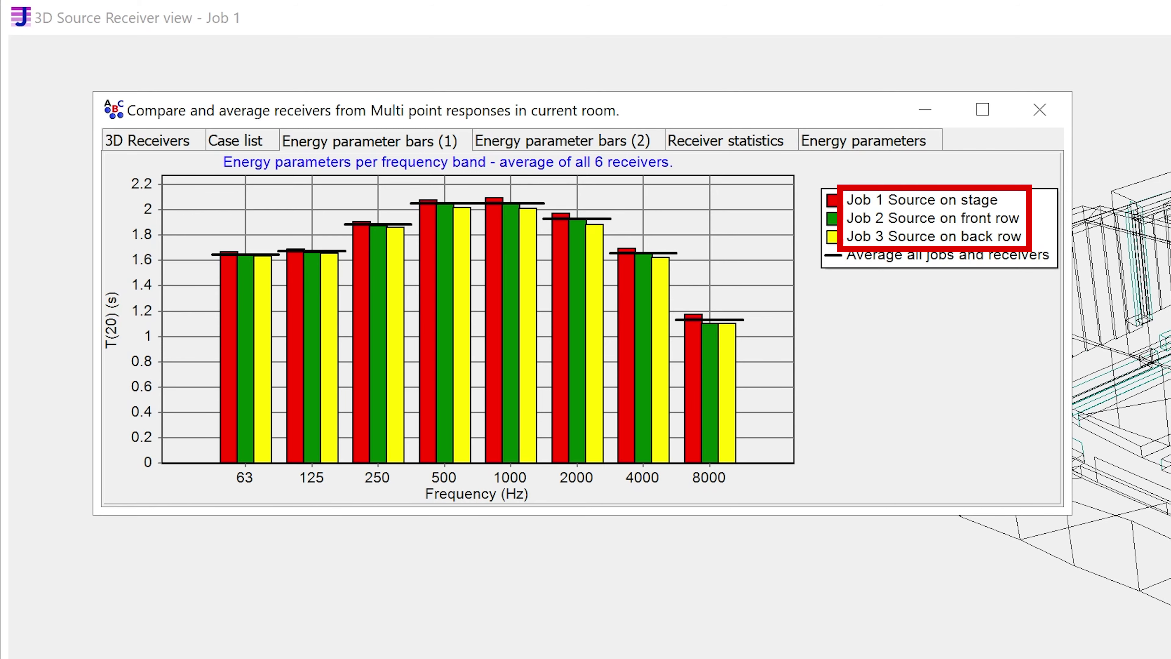
left_click(696, 147)
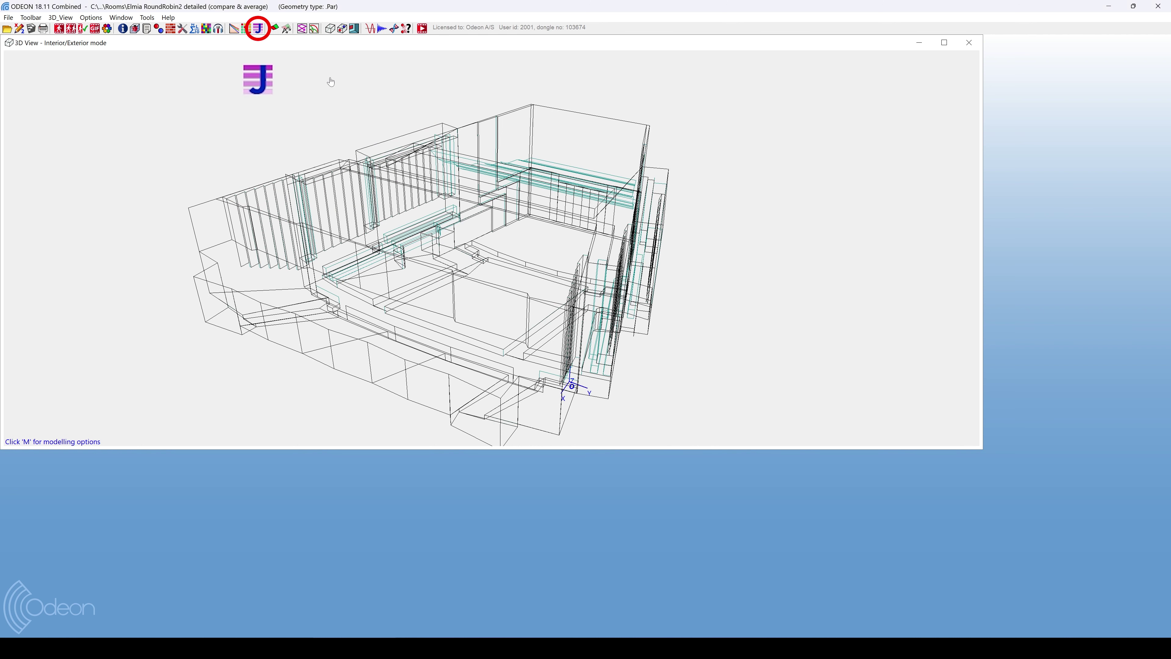
Step: From the job list, open the comparison of Multi point responses, view its case list and chart the energy parameters per frequency band
left_click(258, 31)
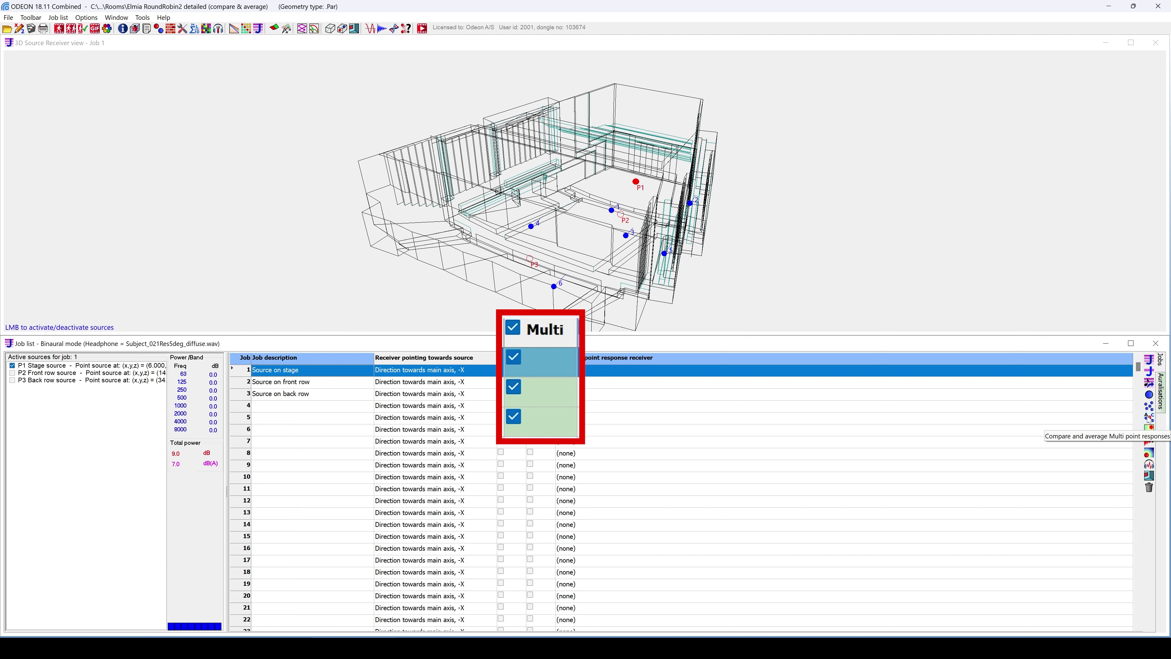
left_click(1148, 418)
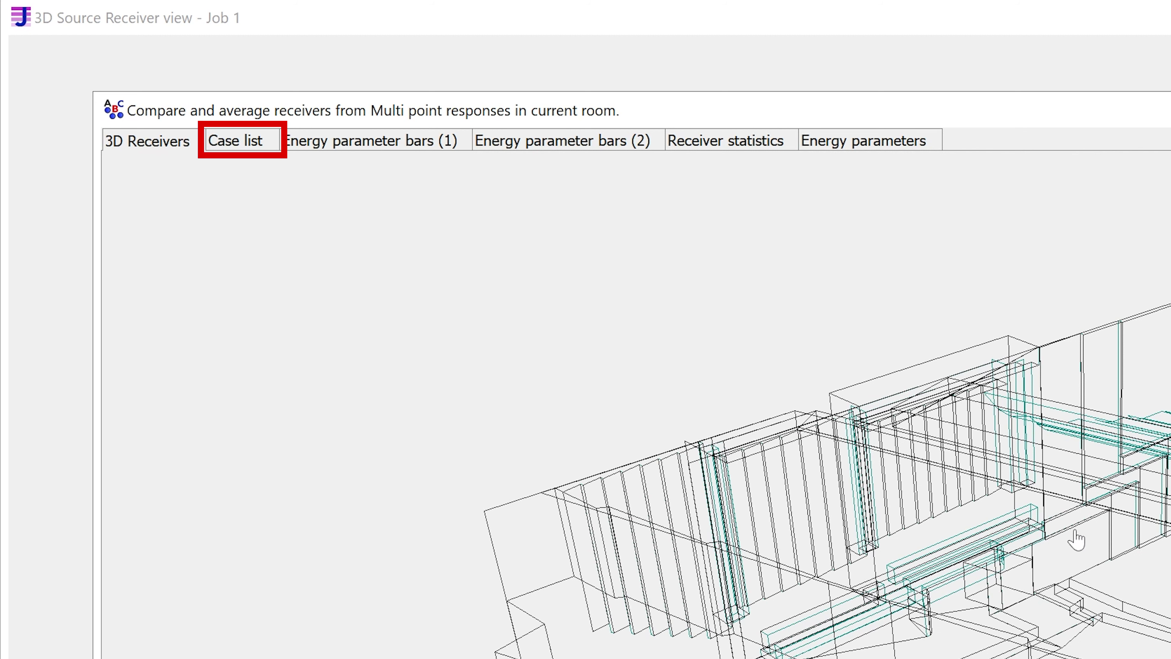
left_click(259, 149)
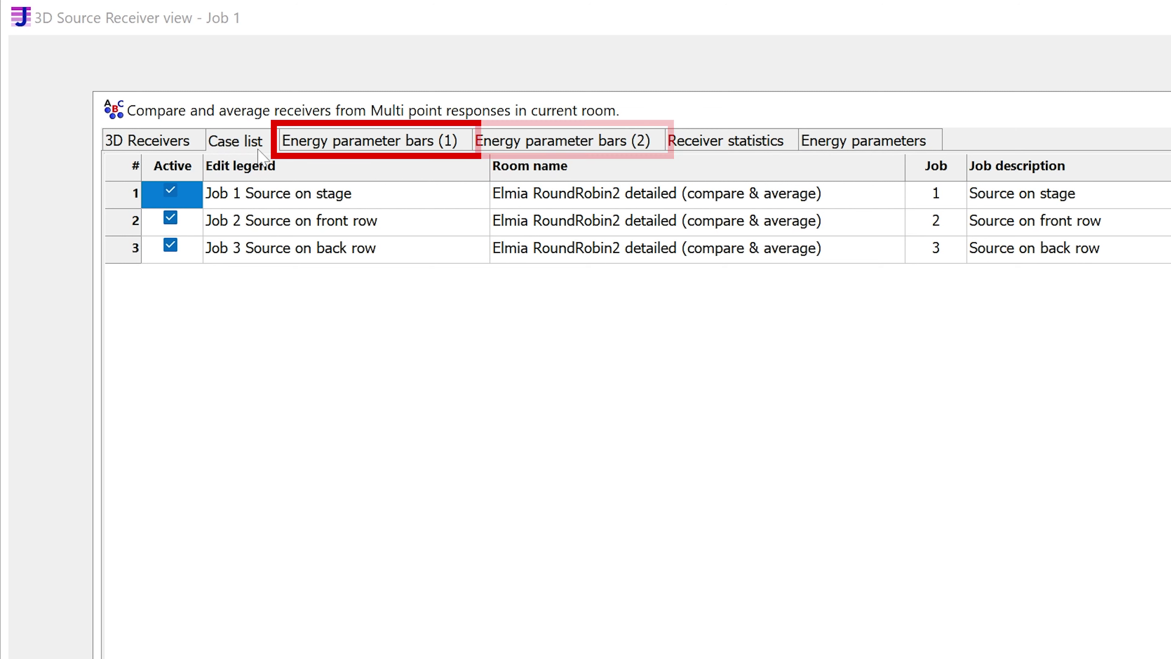
left_click(338, 148)
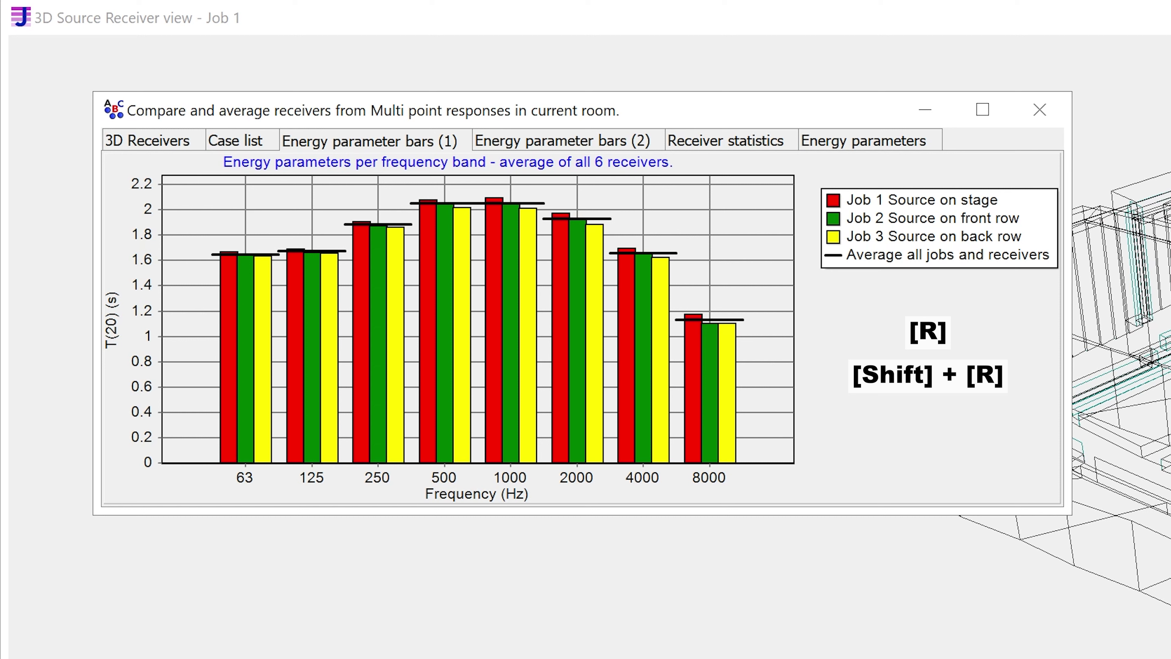
Step: Step the T(20) chart through the individual receivers up to receiver 3 and back to the average of all receivers
key("r")
key("r")
key("r")
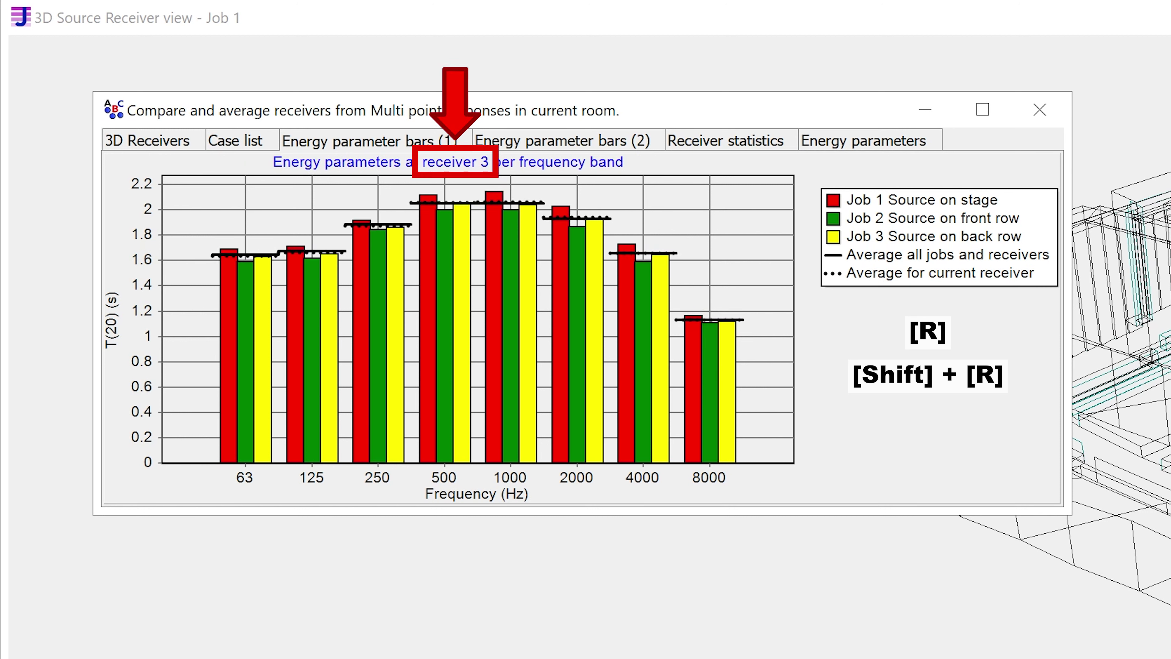
key("shift+r")
key("shift+r")
key("shift+r")
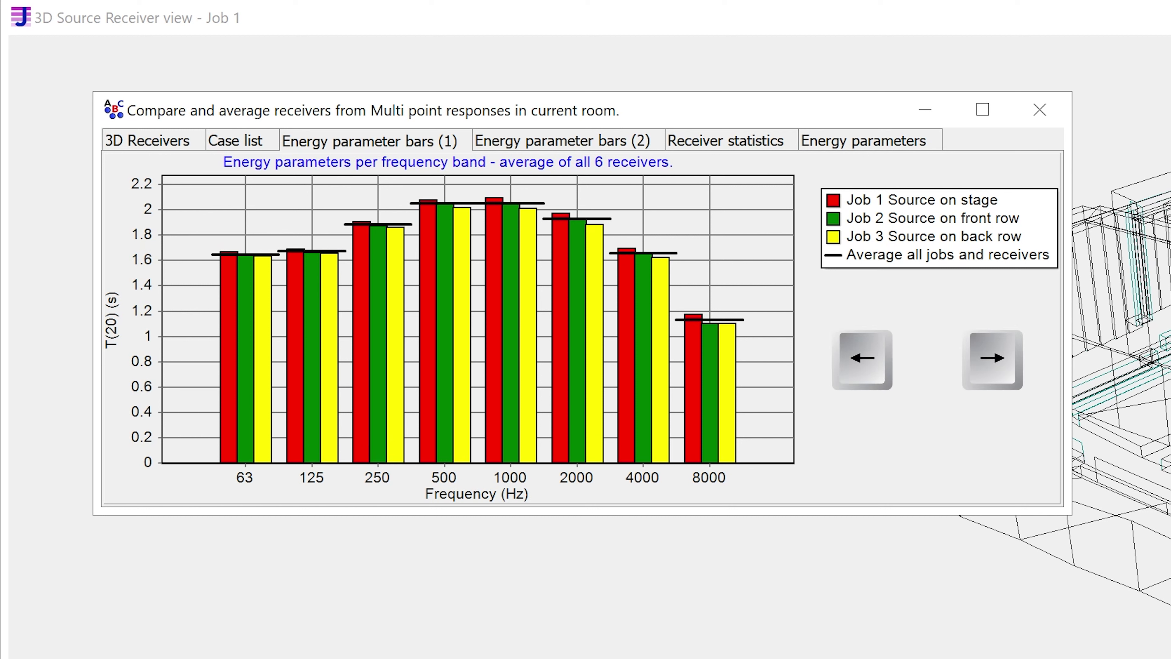
Step: Browse the charted energy parameter from T(20) to Curvature(C) and back, and display the selected parameter for each receiver
key("Right")
key("Right")
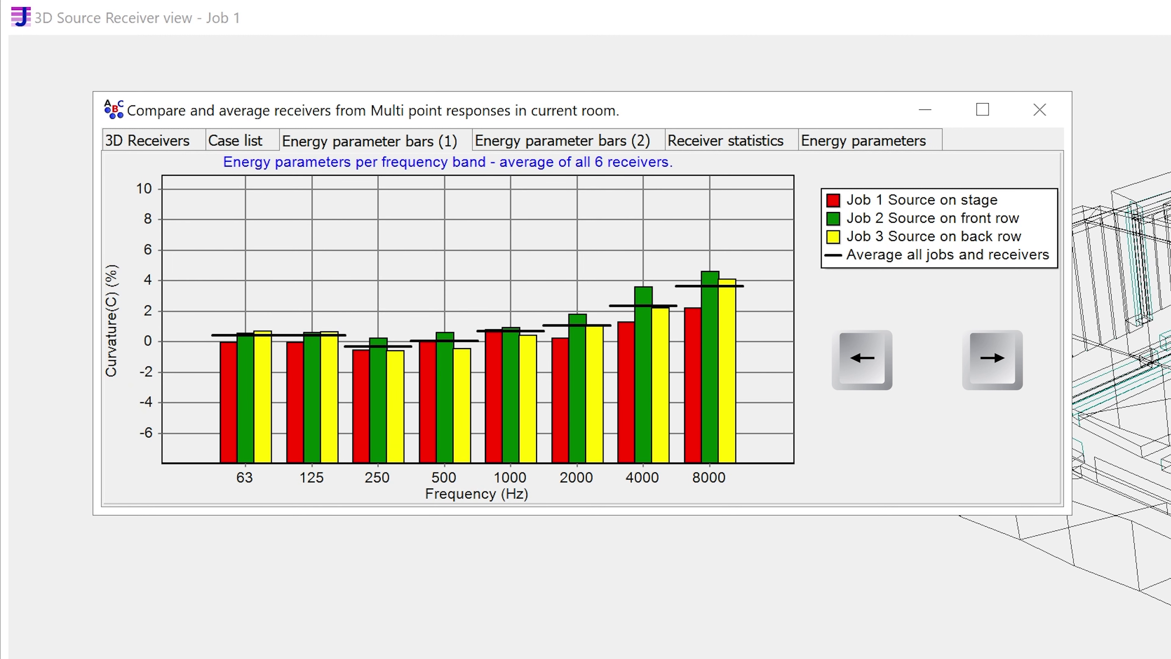
key("Left")
key("Left")
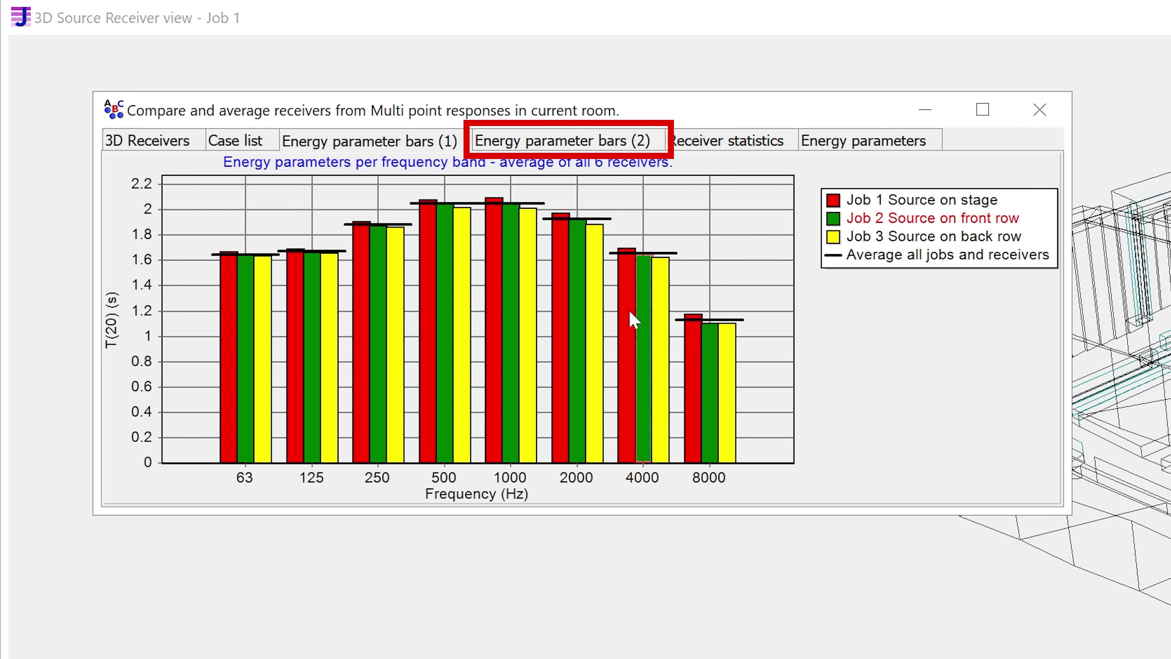
left_click(574, 142)
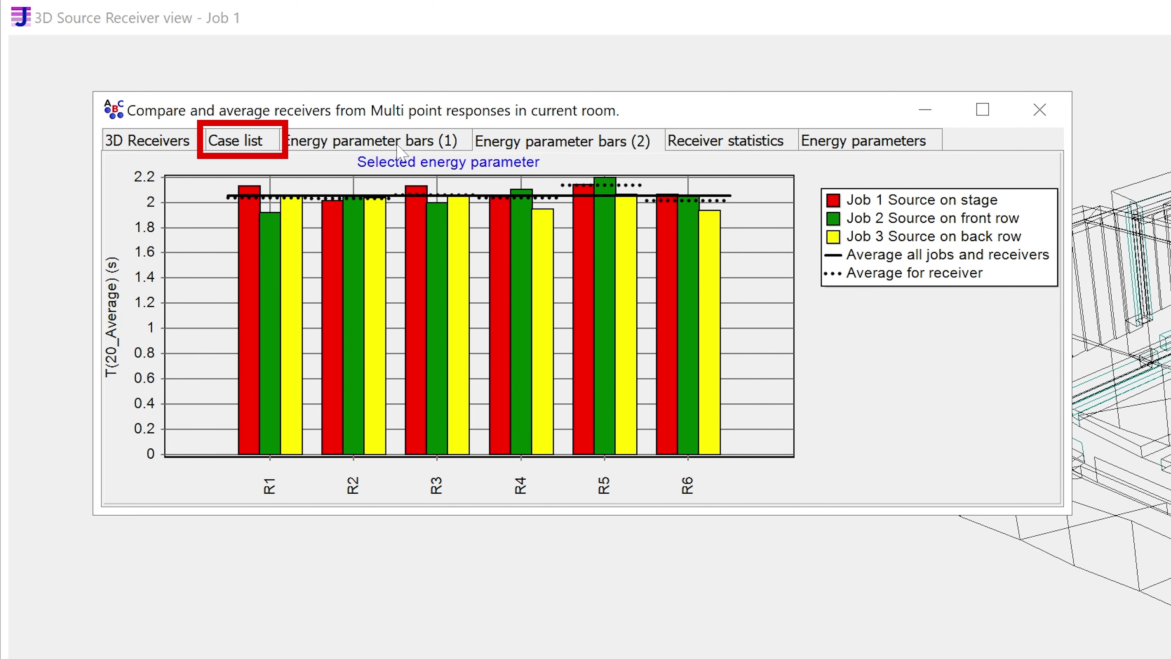
Step: In the case list, change the legend of job 1 to "Source position 1"
left_click(245, 146)
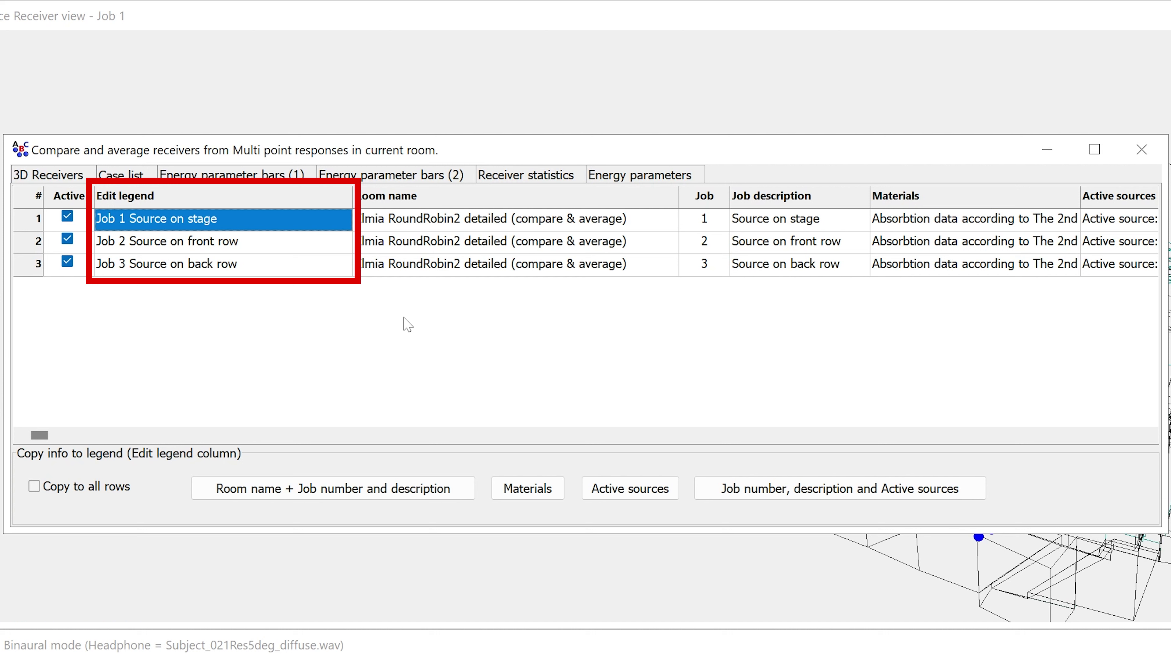
left_click(269, 226)
type("Sou")
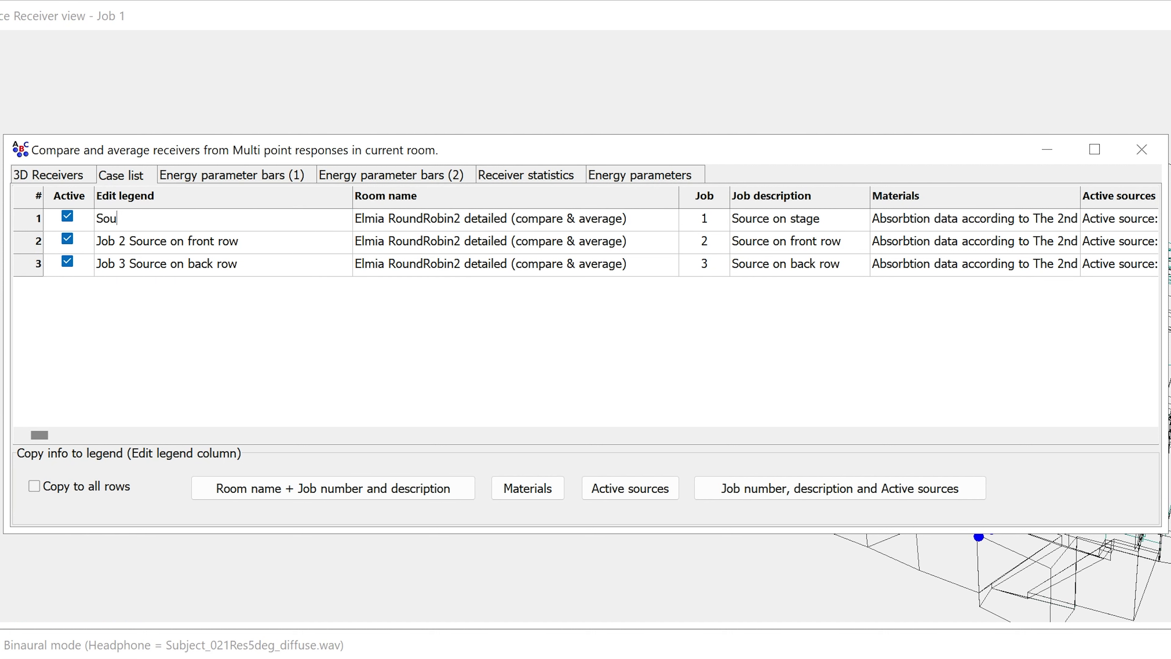
type("rce position 1")
Step: Fill job 2's legend with its job number, description and active sources, and enable copying legend info to all rows
left_click(267, 249)
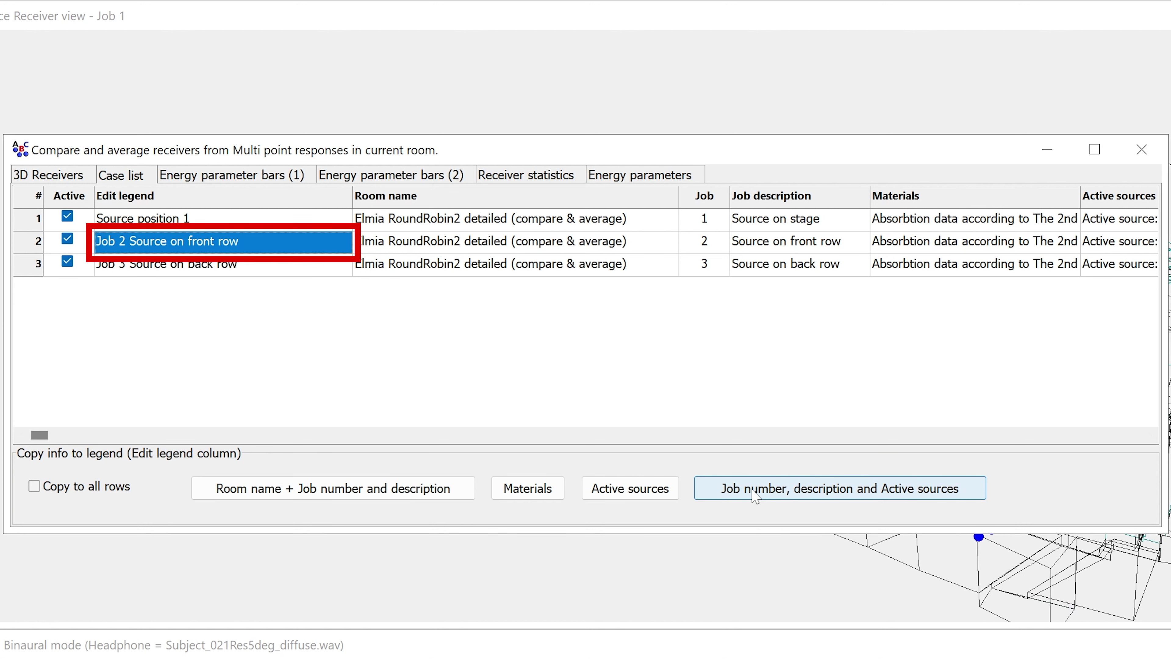
left_click(755, 489)
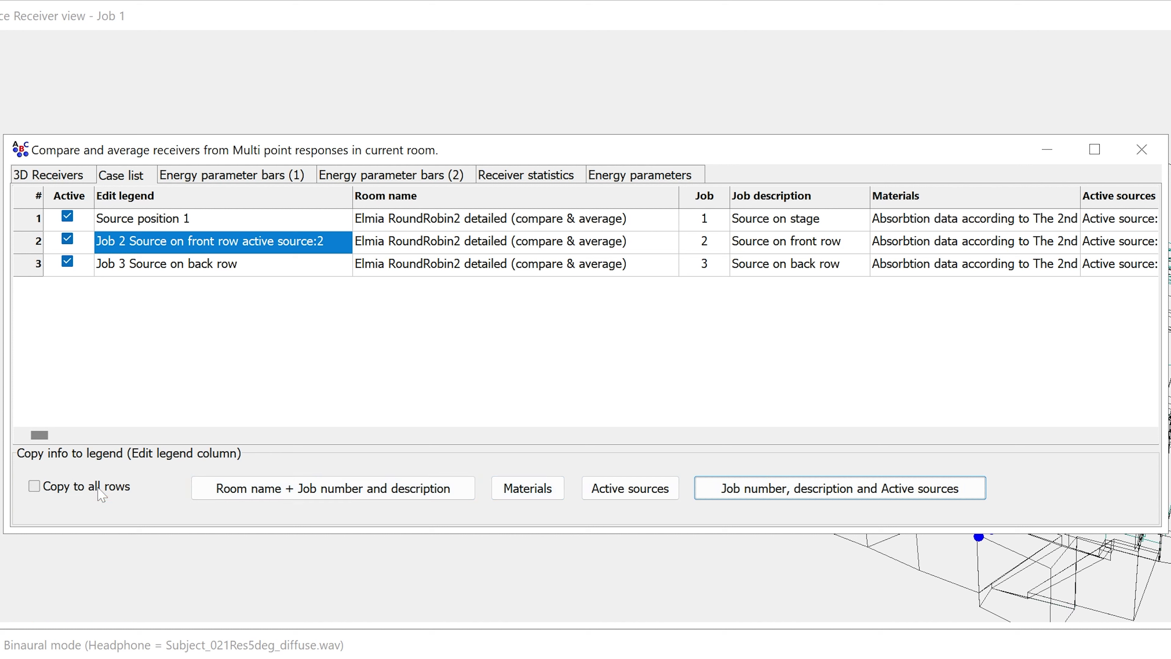
left_click(101, 490)
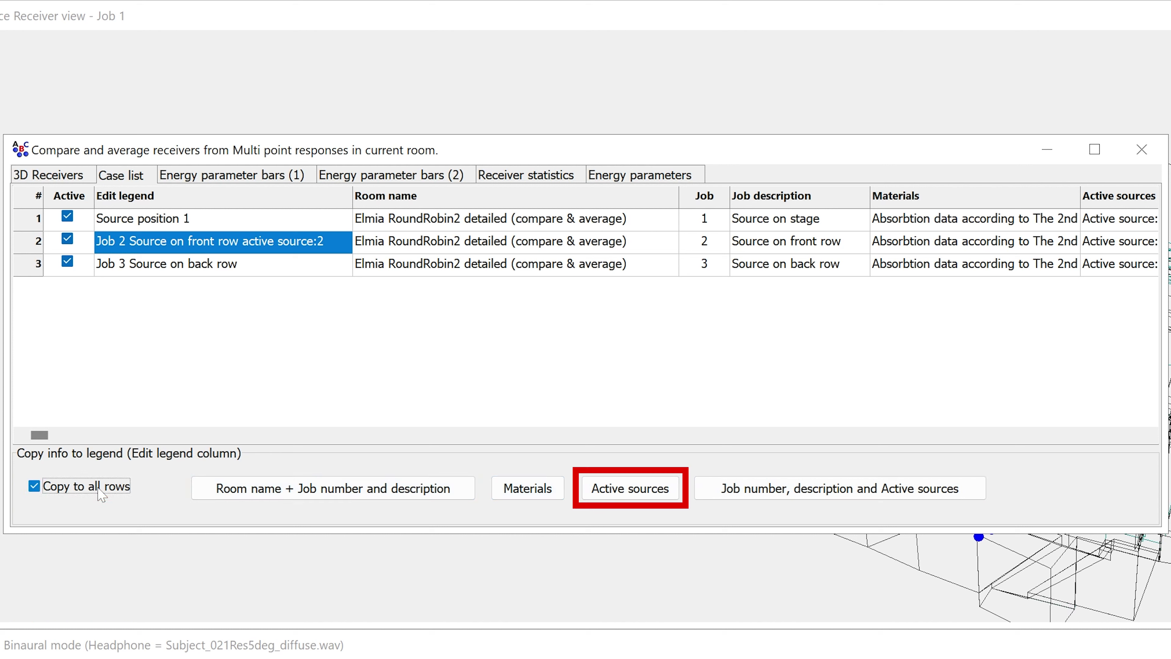
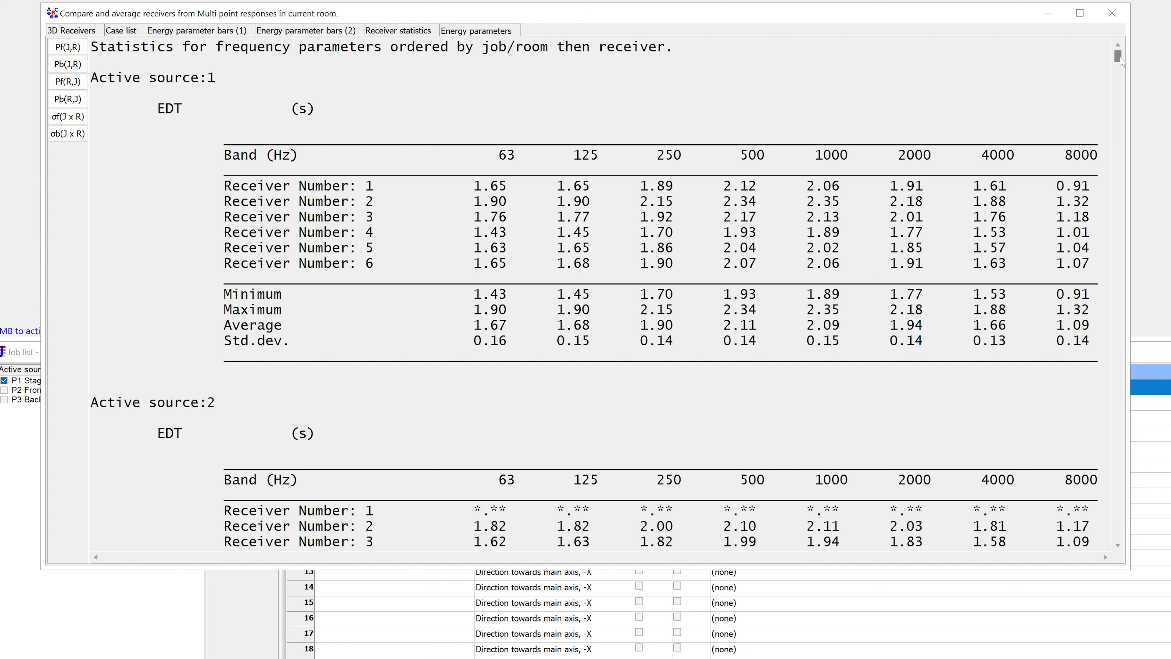
Step: Review the energy parameter statistics: frequency and broad band parameters ordered by job/room, and frequency parameters ordered by receiver
left_click_drag(1121, 60, 1121, 169)
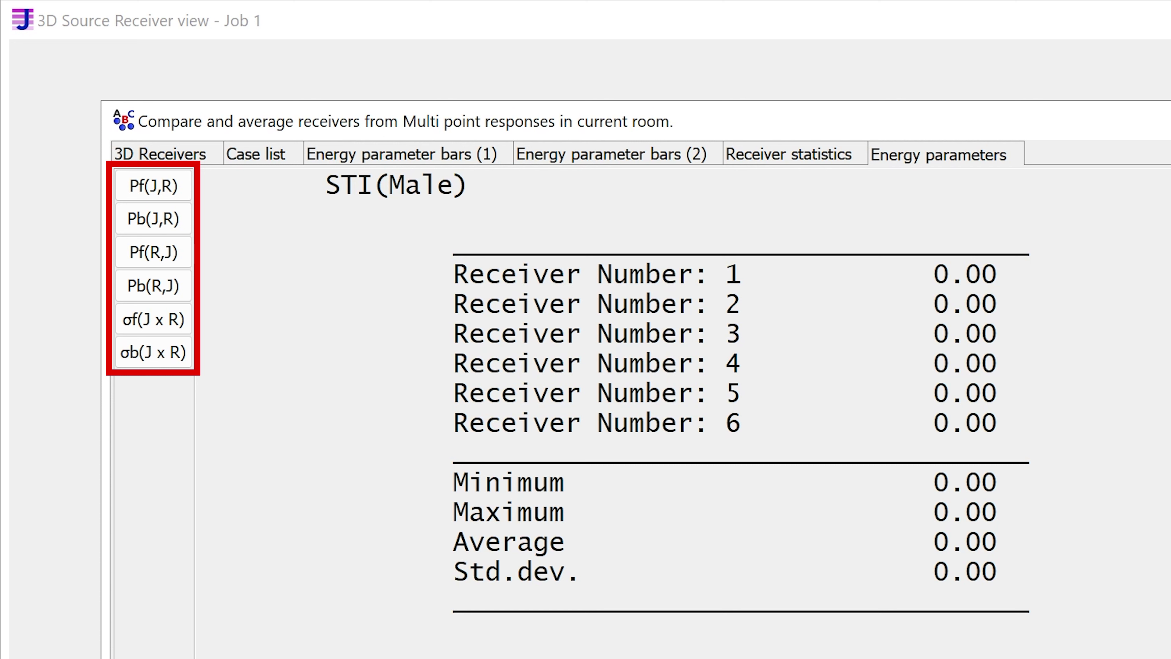
left_click(157, 194)
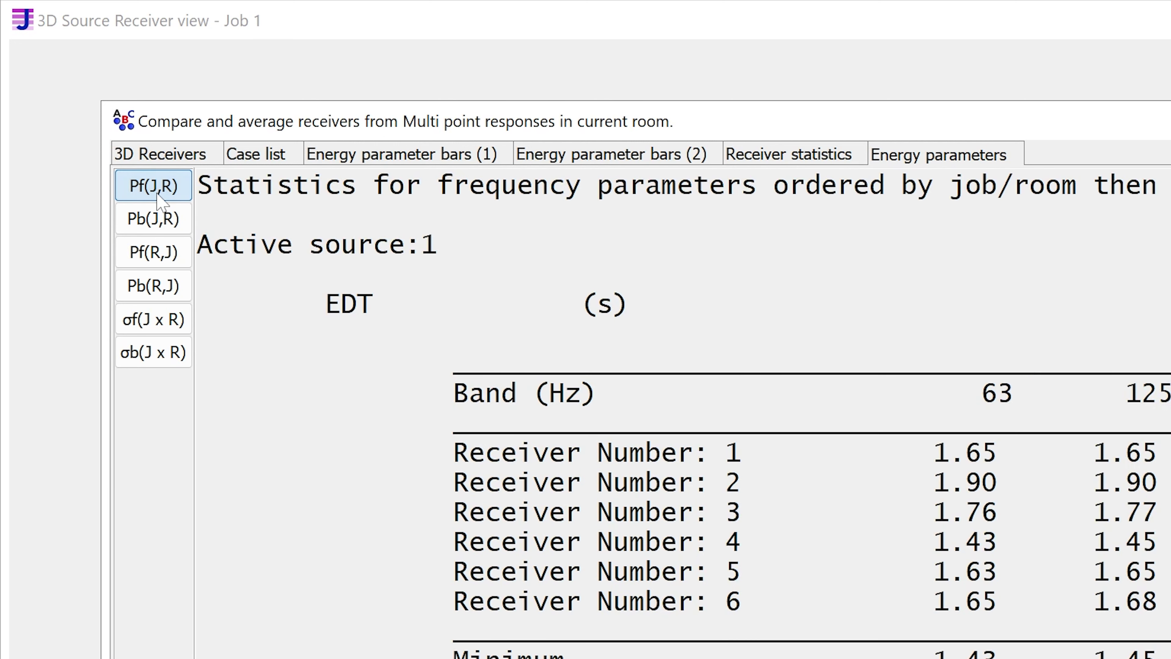
left_click(162, 222)
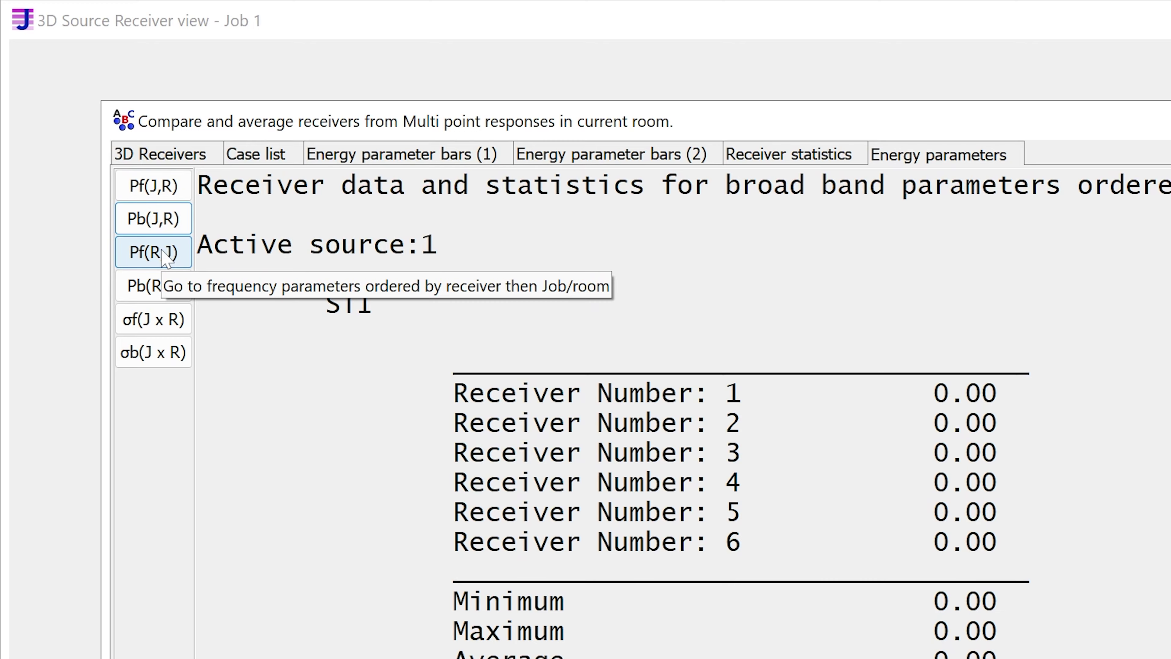
left_click(165, 258)
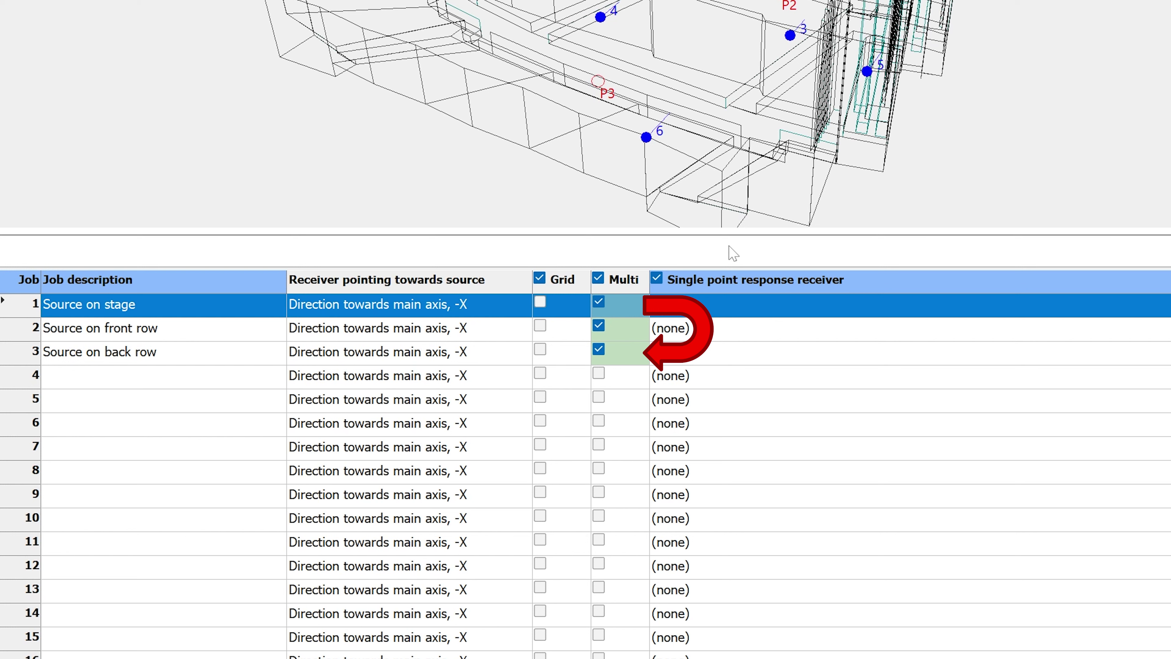
Step: Open a second program instance and transfer the extended ceiling room's job 1 Multi response onto the original room's job 1 for comparison
left_click(629, 305)
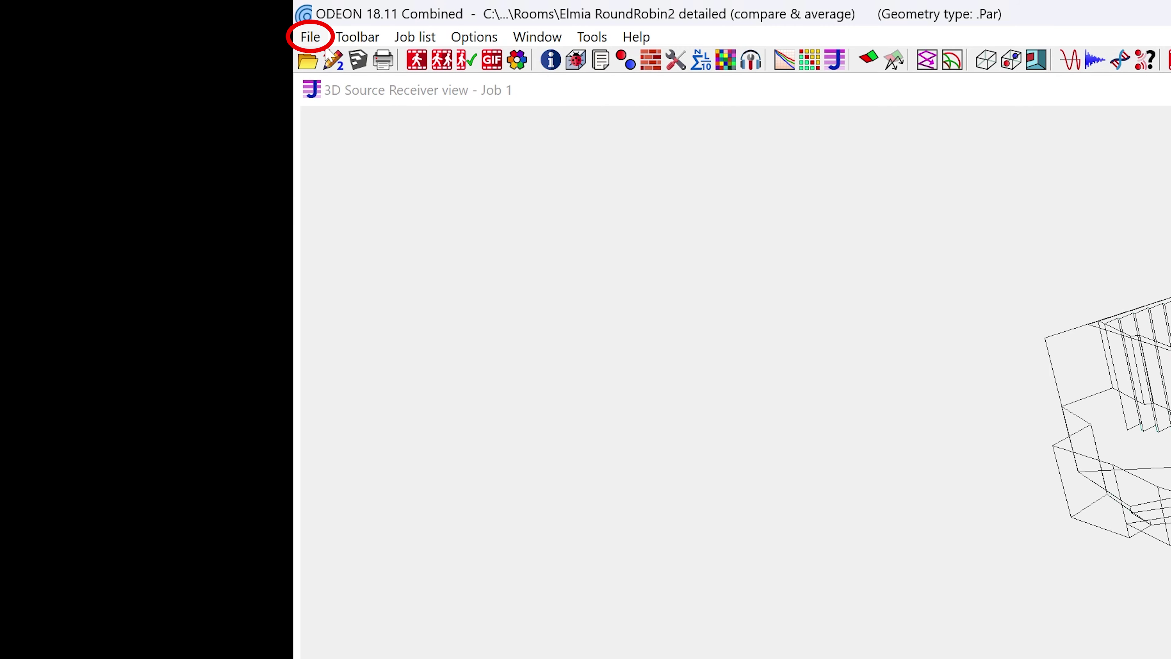
left_click(318, 42)
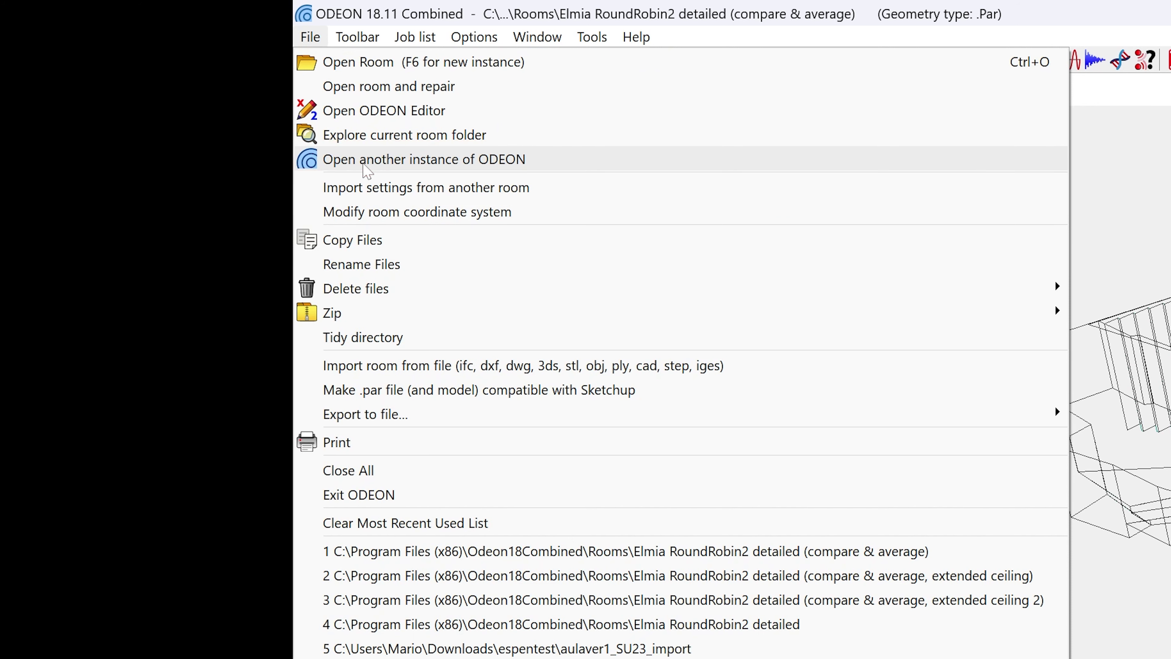
left_click(363, 168)
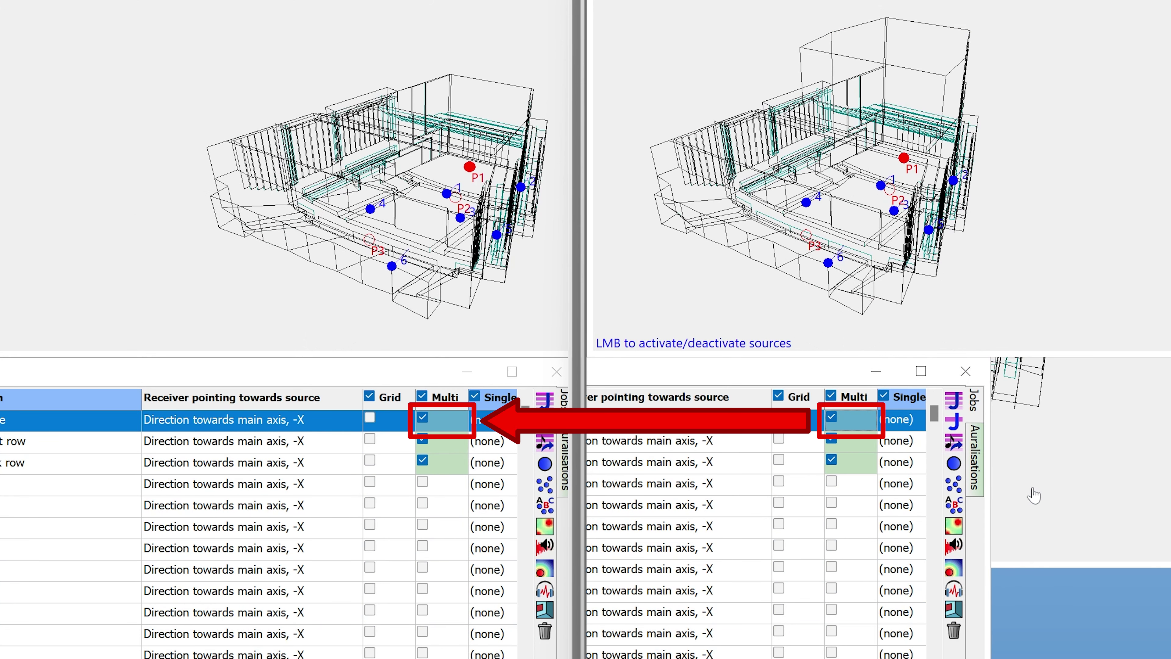
mouse_move(862, 430)
left_mouse_down()
mouse_move(632, 439)
mouse_move(479, 433)
mouse_move(458, 418)
left_mouse_up()
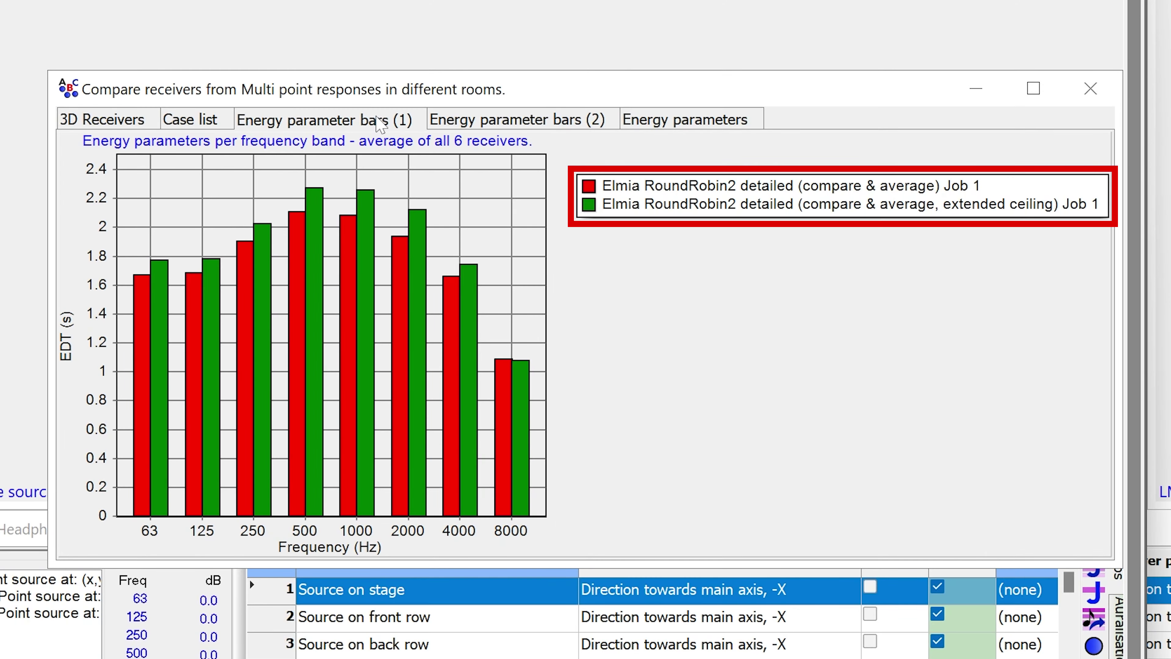
Step: Step the two-room comparison chart through the energy parameters following EDT, including T(30)
key("Down")
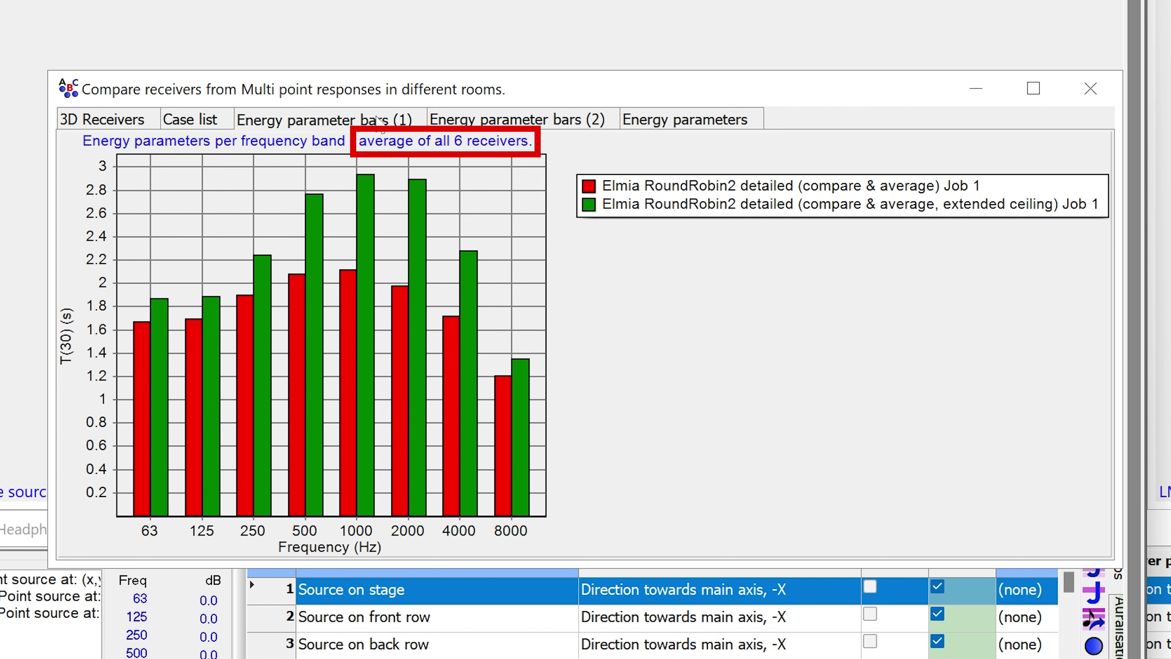
key("Down")
key("Down")
key("Down")
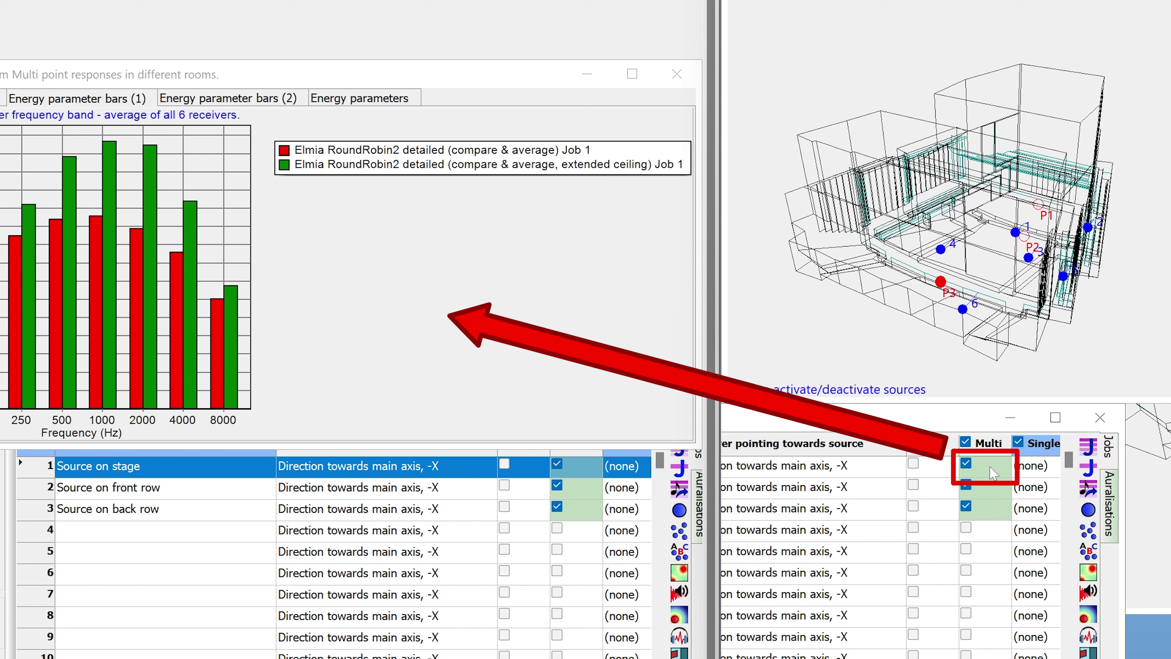
Step: Add the job 1 Multi response of the "extended ceiling 2" room to the room comparison and chart T(30)
left_click_drag(990, 467, 391, 300)
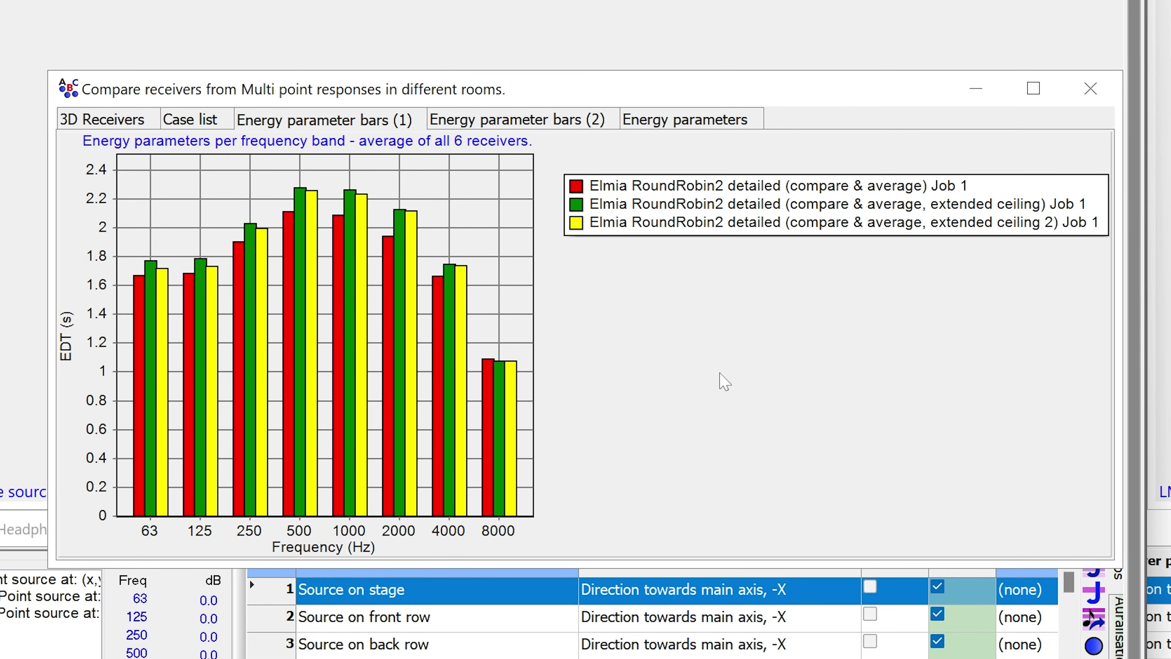
key("Down")
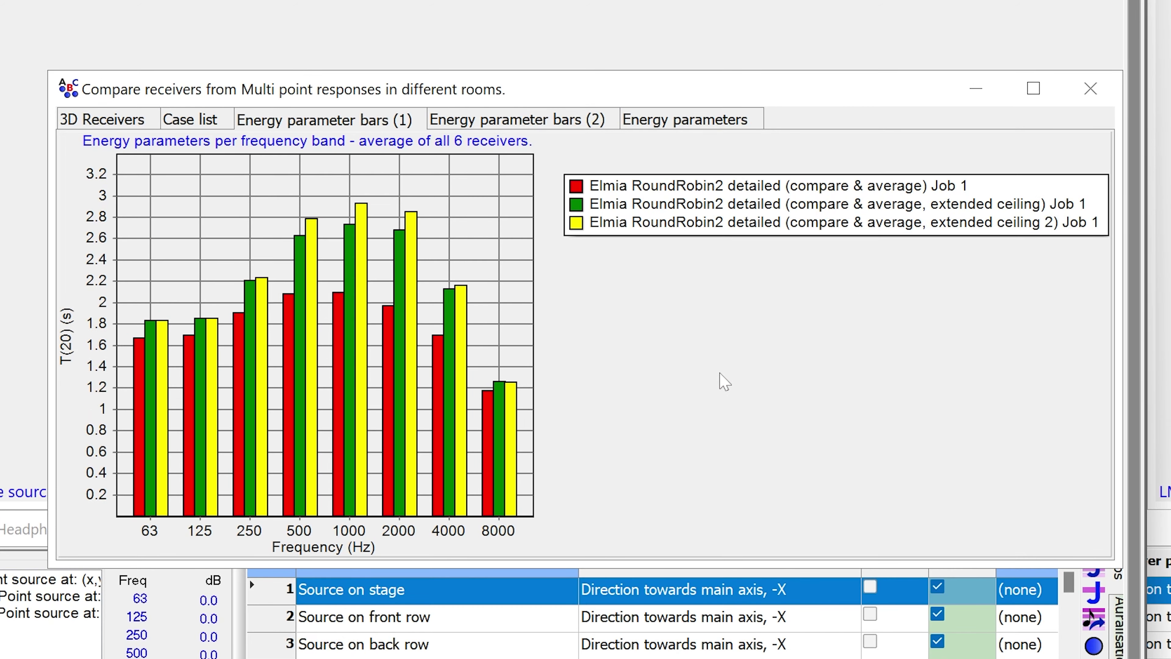
key("Down")
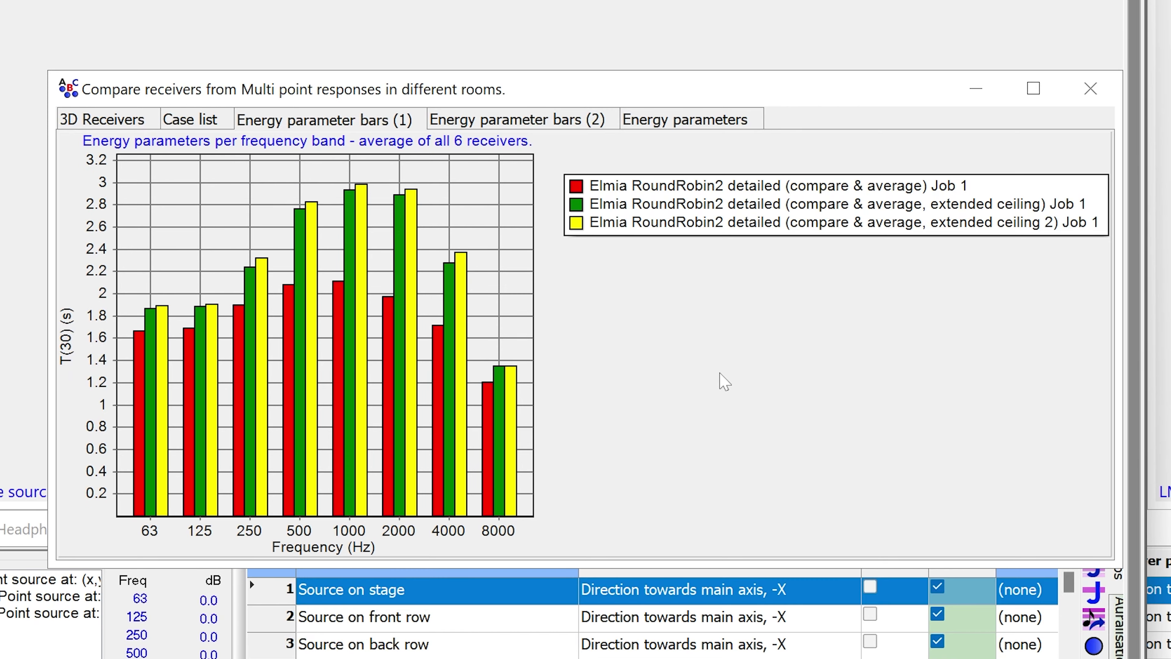